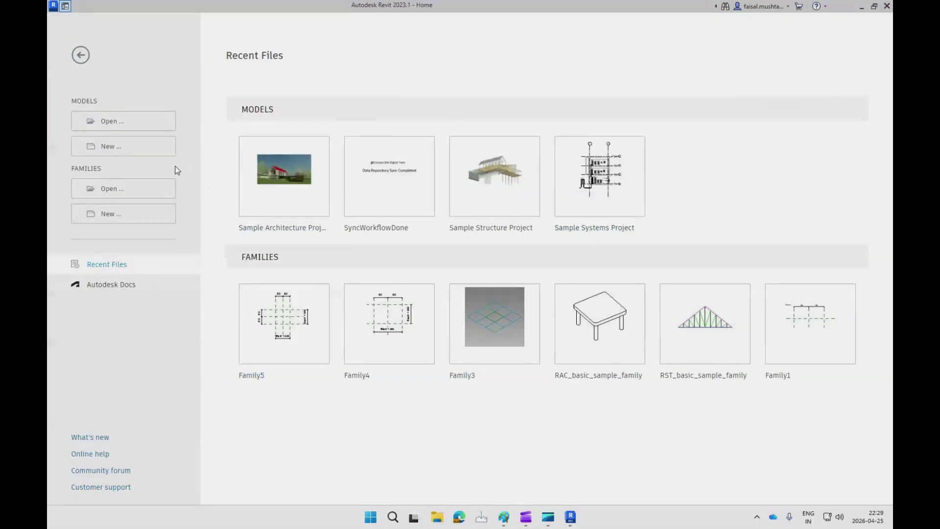
Step: Create a new project model and bring its Level 0 floor plan into view
click(158, 148)
click(444, 292)
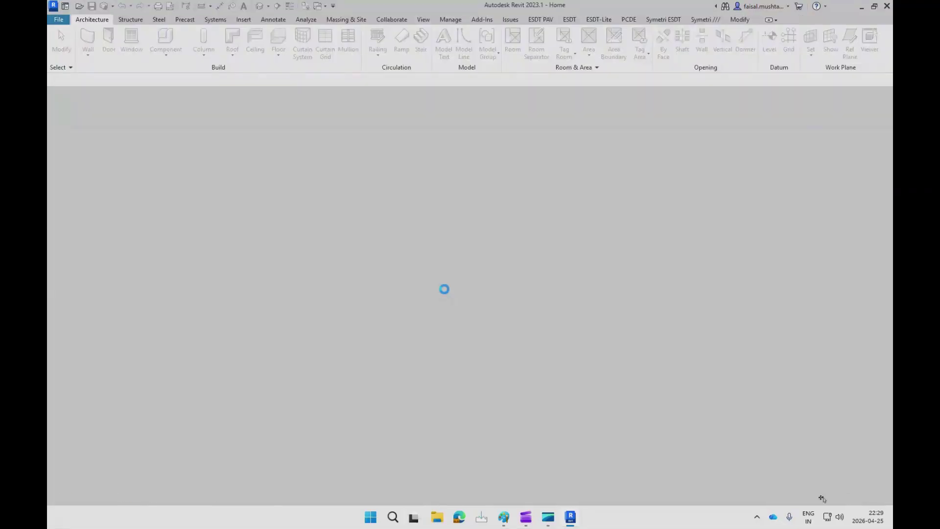
click(511, 523)
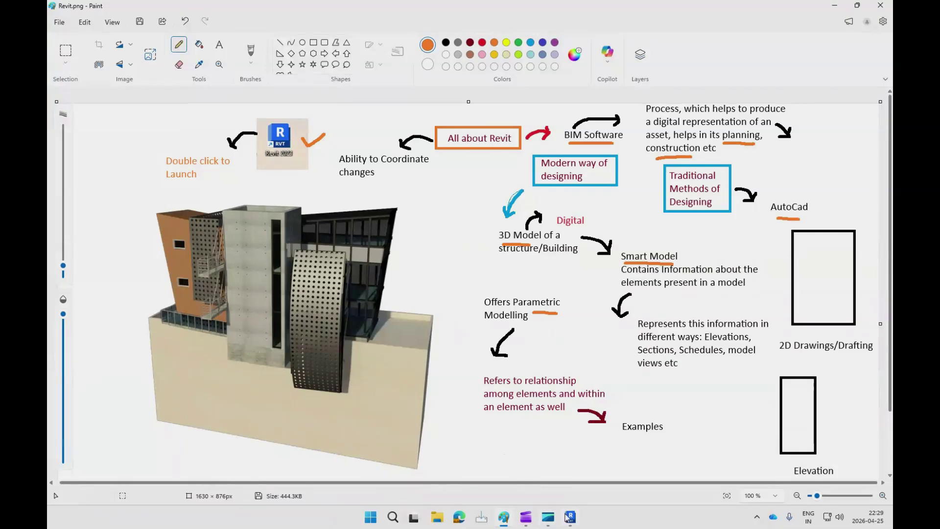
click(568, 517)
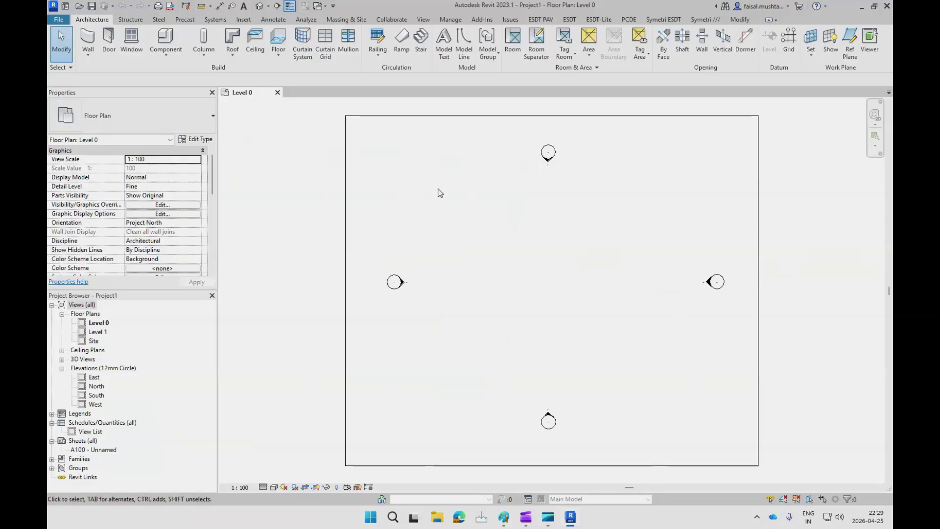
Step: Draw a closed rectangular room of four architectural walls, about 6710 mm wide and 10010 mm deep between inner faces
click(88, 55)
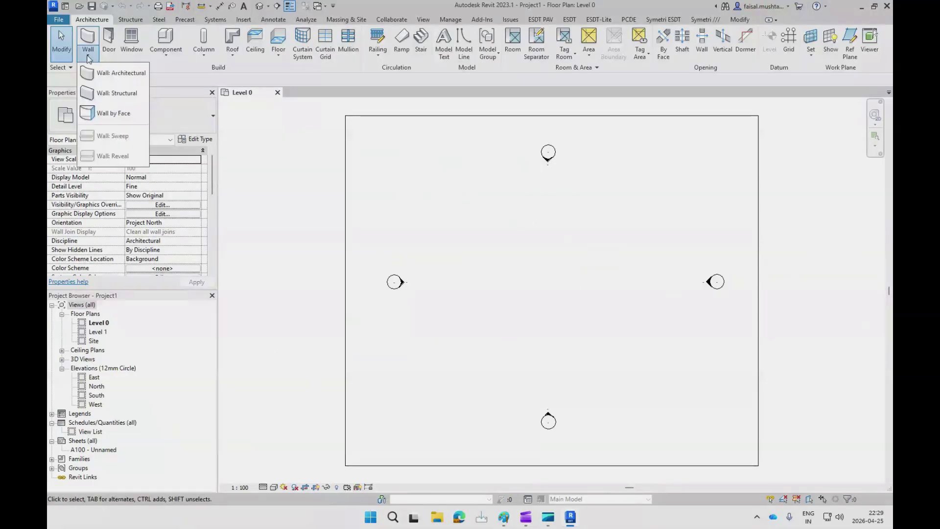
click(122, 73)
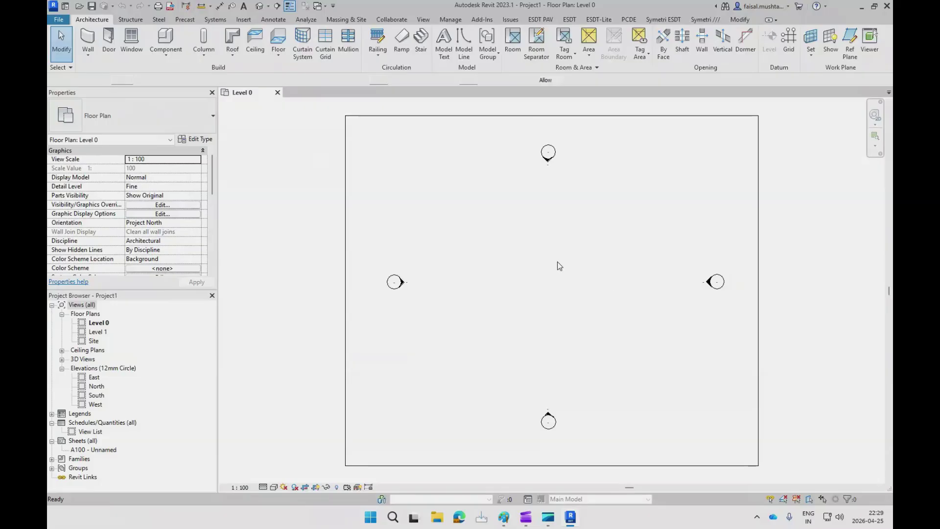
click(479, 213)
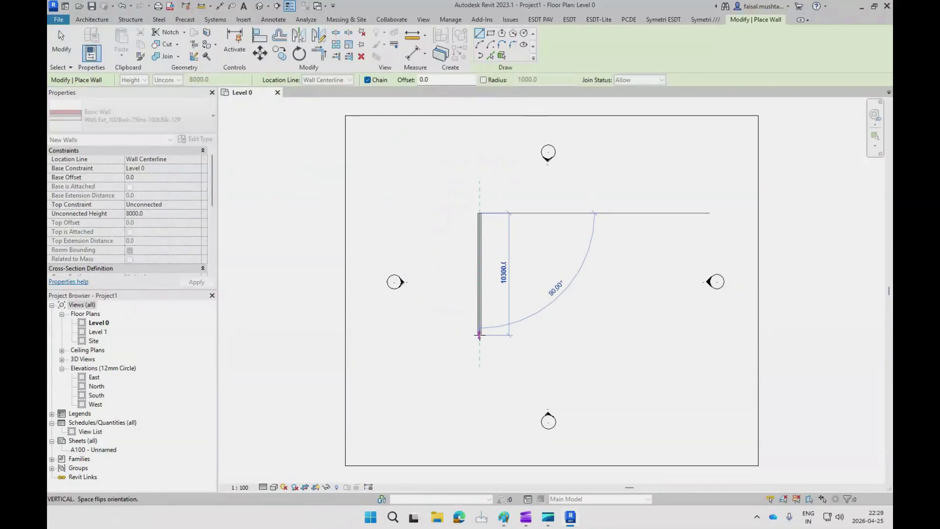
click(480, 335)
click(563, 340)
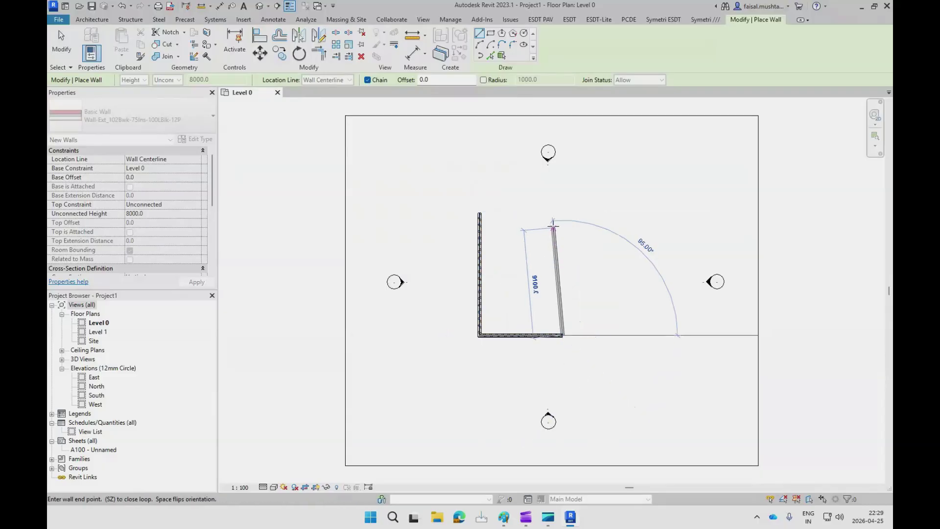
click(563, 213)
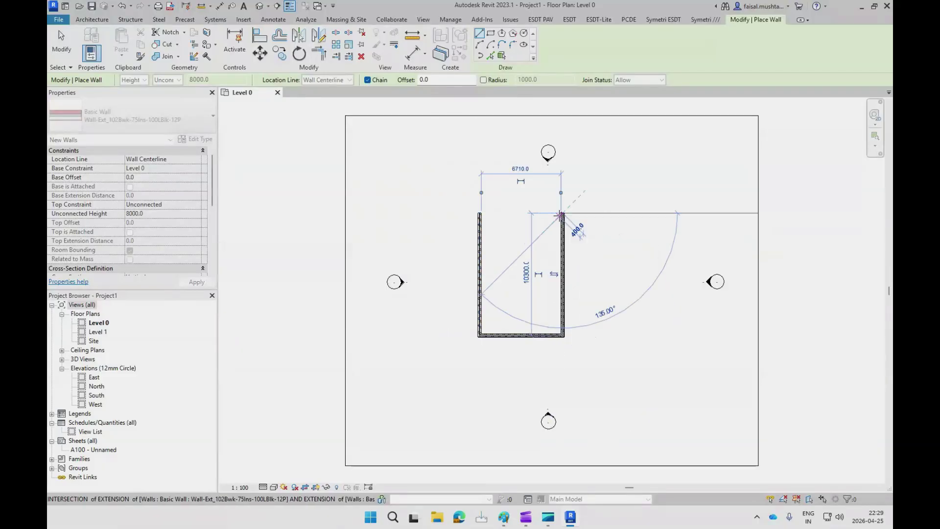
click(479, 213)
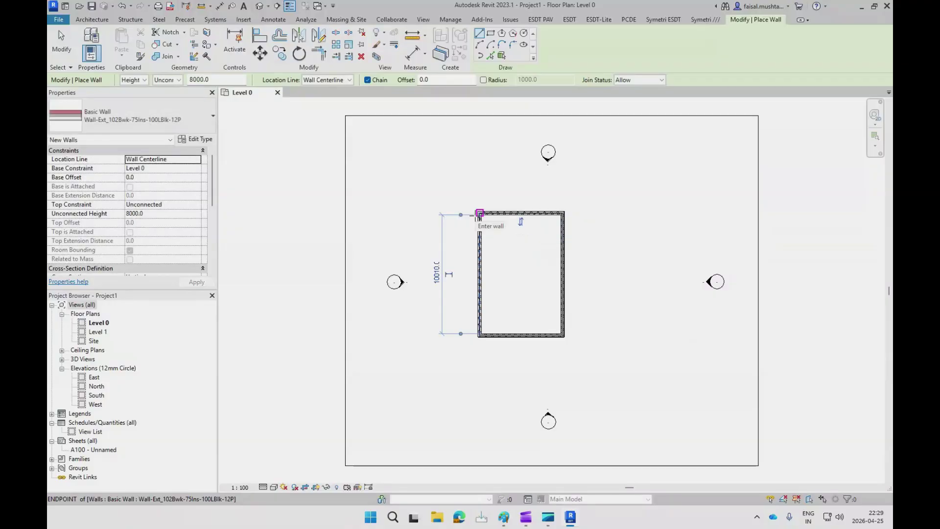
key(Escape)
key(Escape)
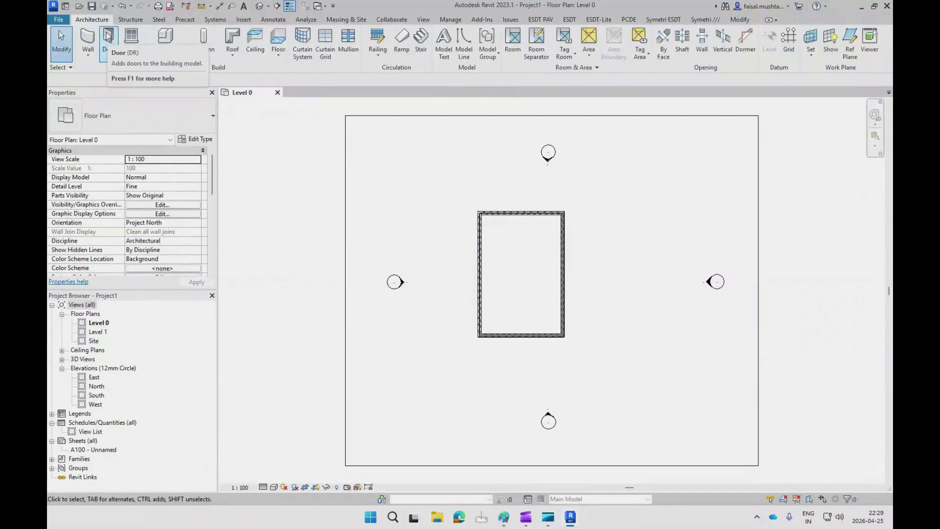
Step: Place a 1810x2110mm double flush door centred in the south wall and a 910x910mm plain window east of it
click(109, 39)
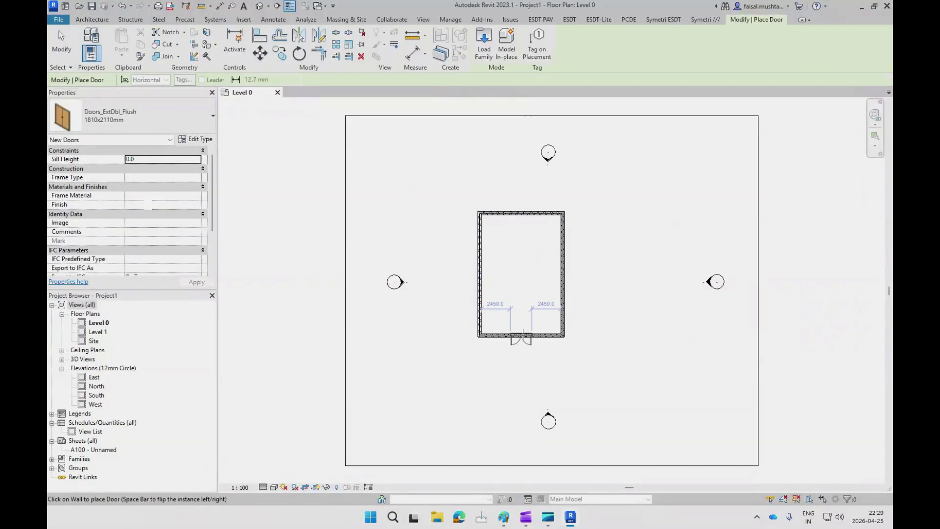
click(521, 337)
click(102, 19)
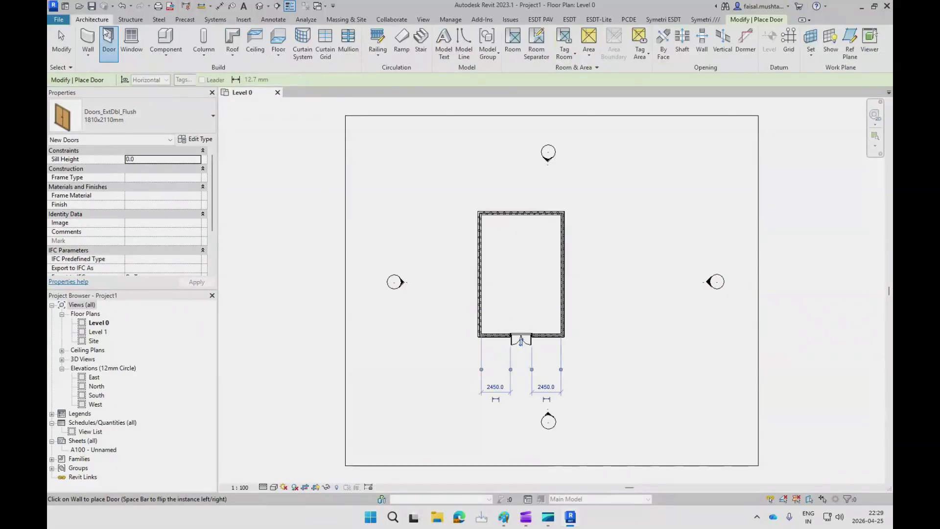
click(131, 39)
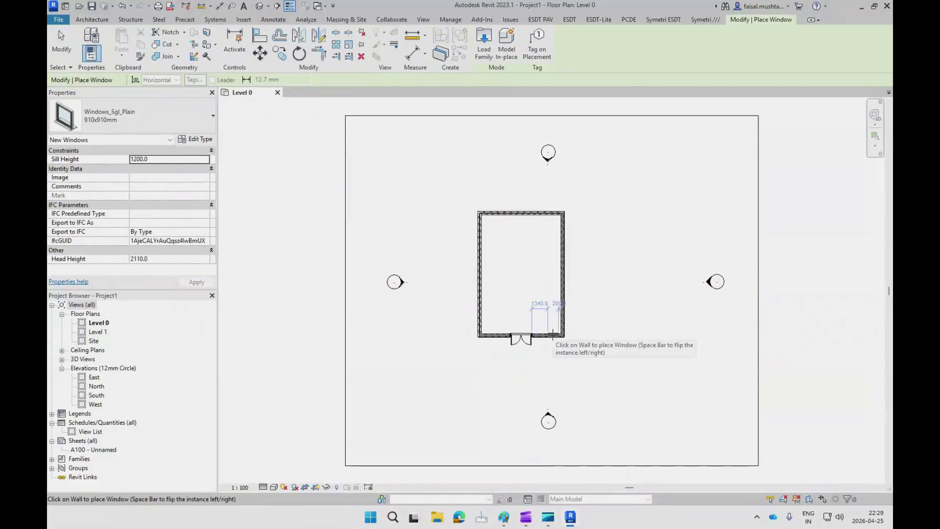
click(551, 336)
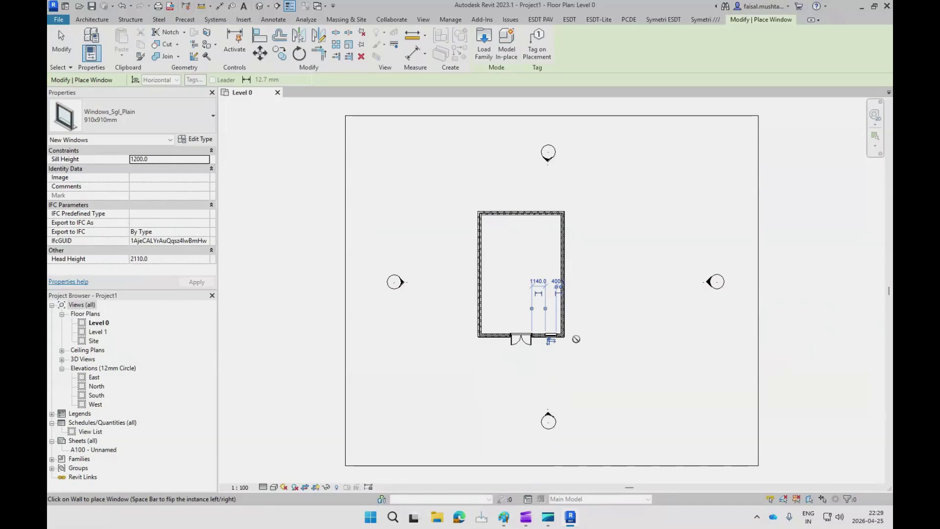
key(Escape)
key(Escape)
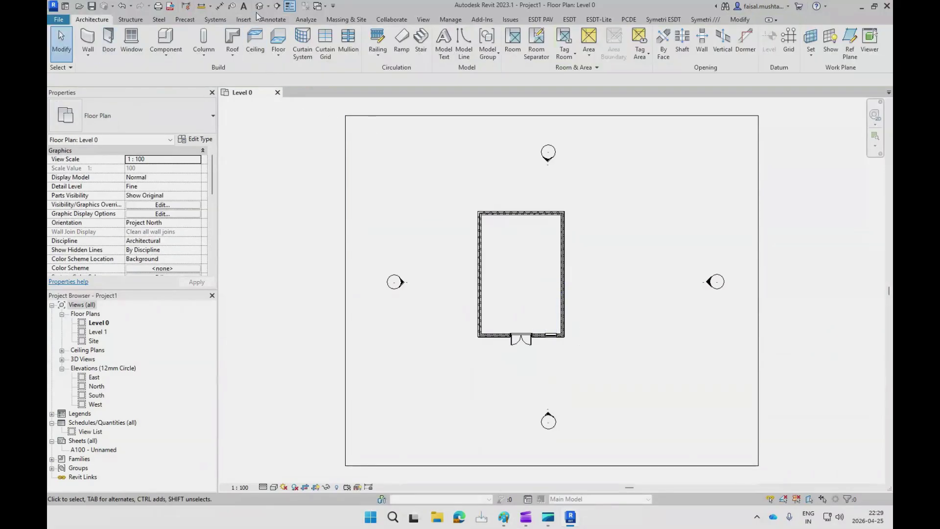
Step: Open the default 3D view and set the unconnected height of all four walls to 4000 mm
click(260, 6)
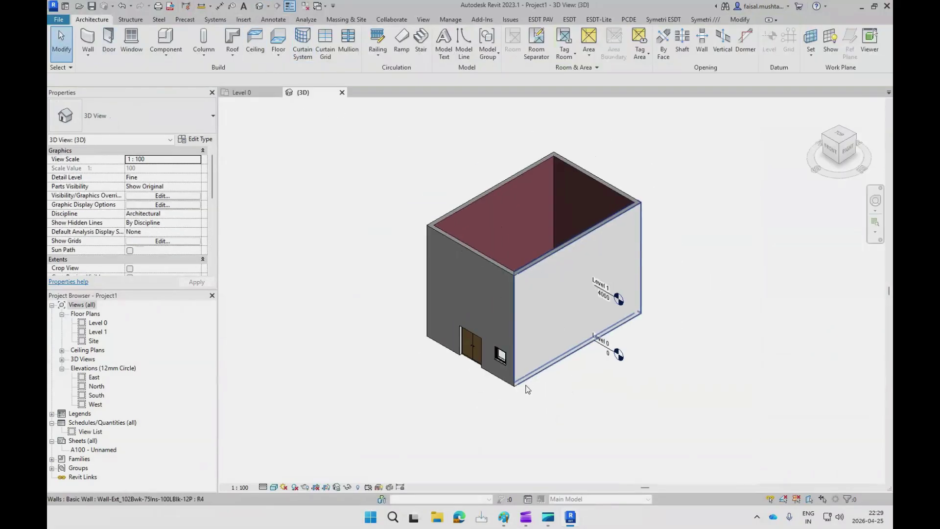
key(Tab)
click(538, 264)
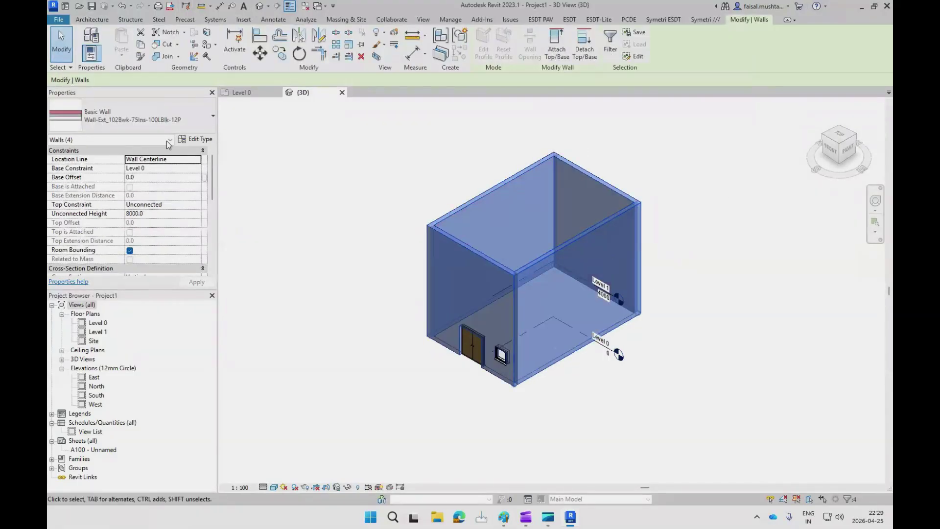
click(177, 213)
text(4000)
click(195, 282)
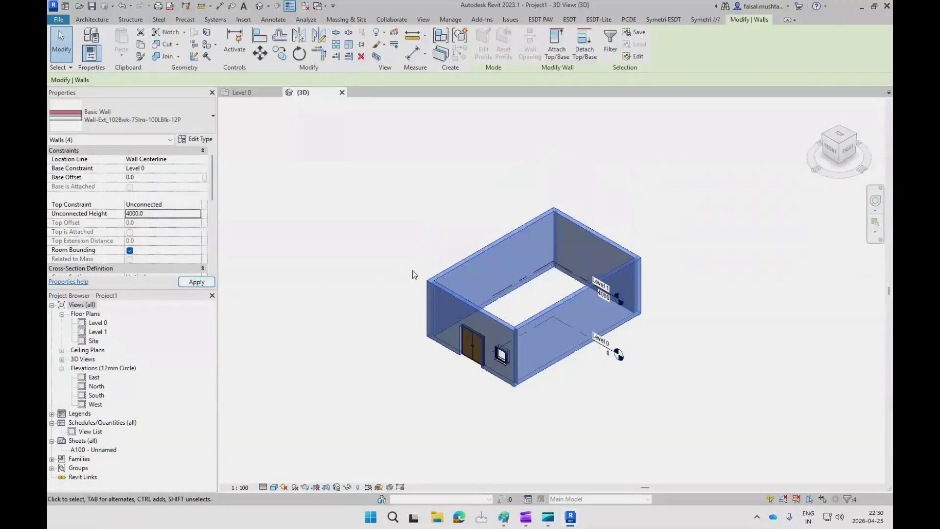
click(411, 289)
Step: Examine the front wall with its hosted door and window up close in the 3D view
shift+middle_drag(411, 289, 604, 364)
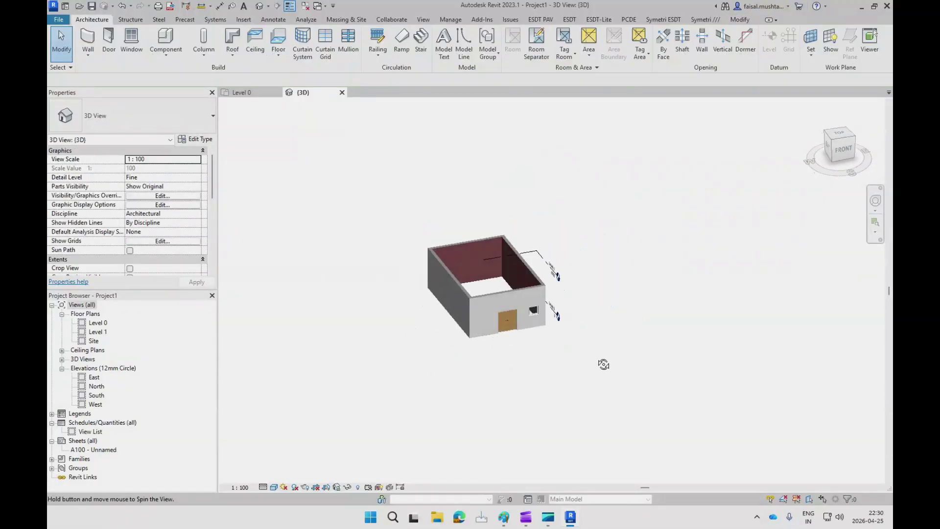
scroll(537, 351, up, 5)
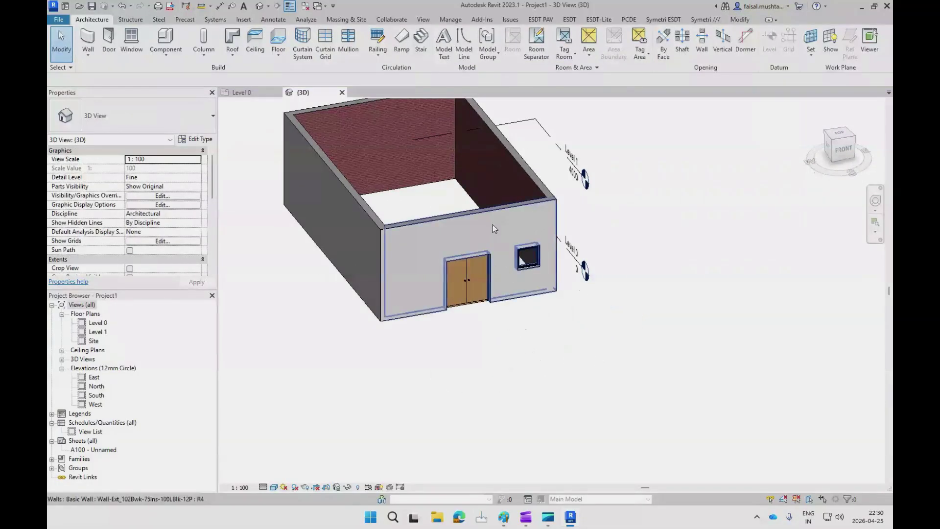
click(486, 213)
scroll(467, 352, up, 3)
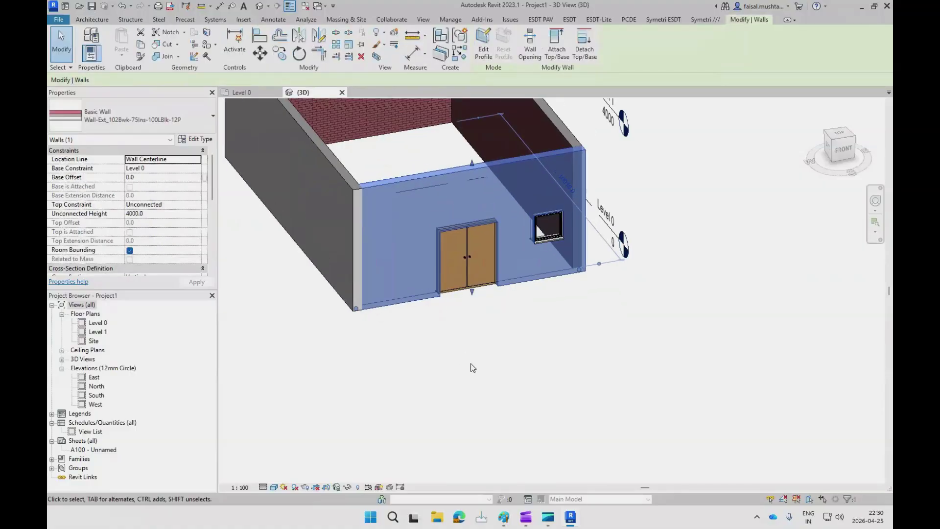
click(472, 367)
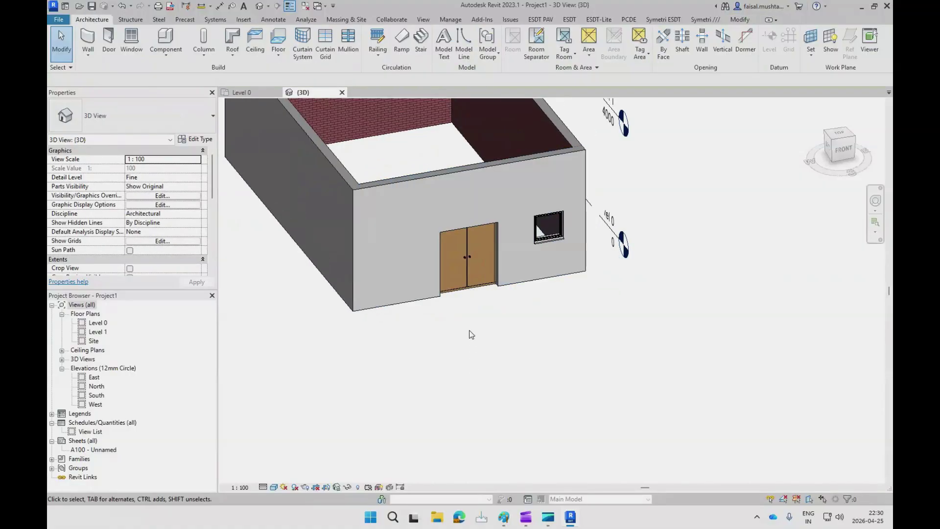
click(477, 294)
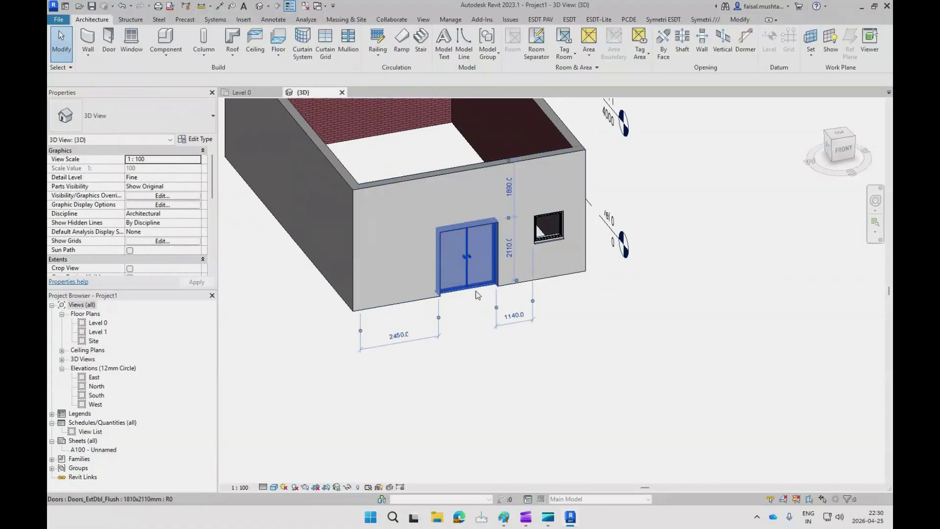
click(479, 355)
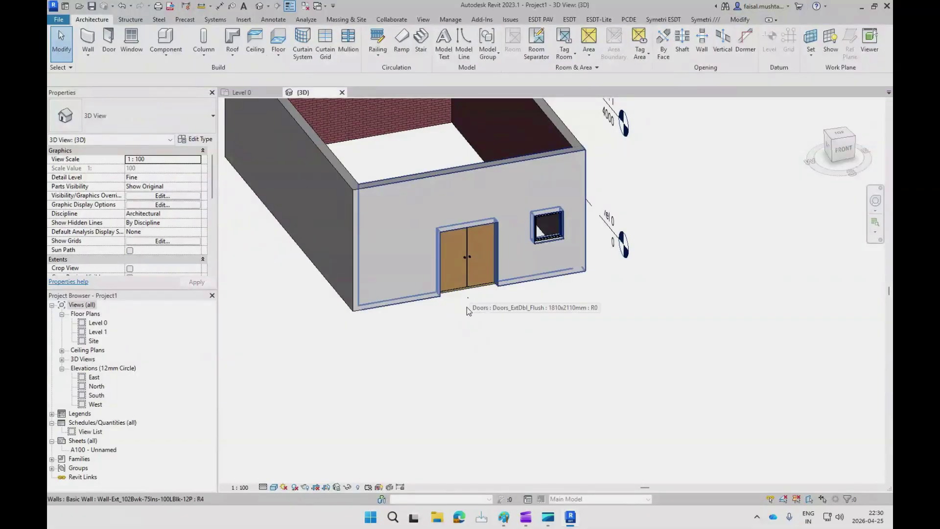
Step: In the Level 0 plan, nudge the front wall inward until the room's clear depth is about 8710 mm
click(253, 94)
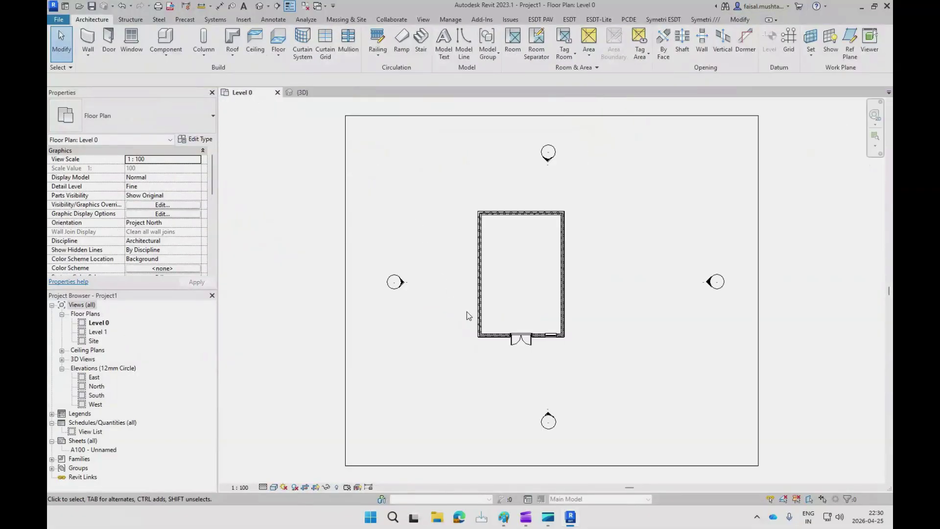
scroll(517, 343, up, 2)
click(486, 332)
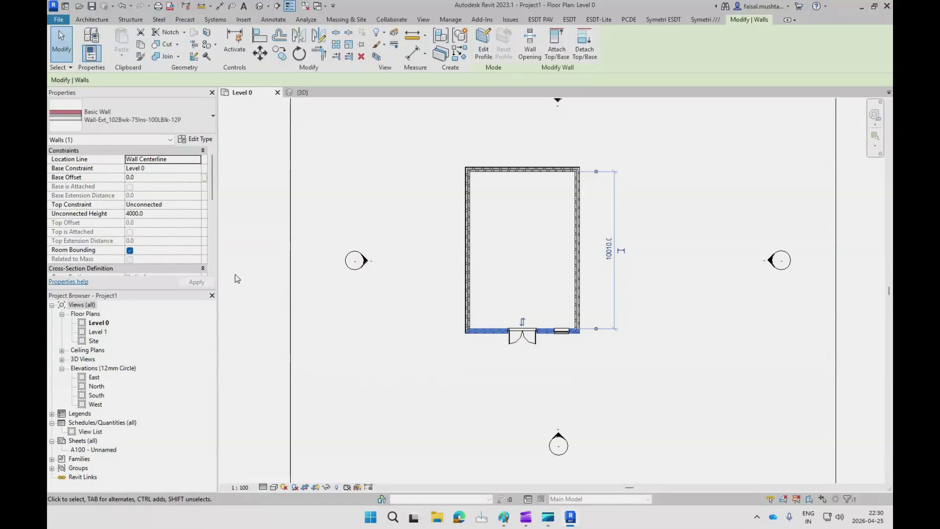
key(Up)
key(Up)
key(Up)
key(Up)
key(Up)
key(Up)
key(Up)
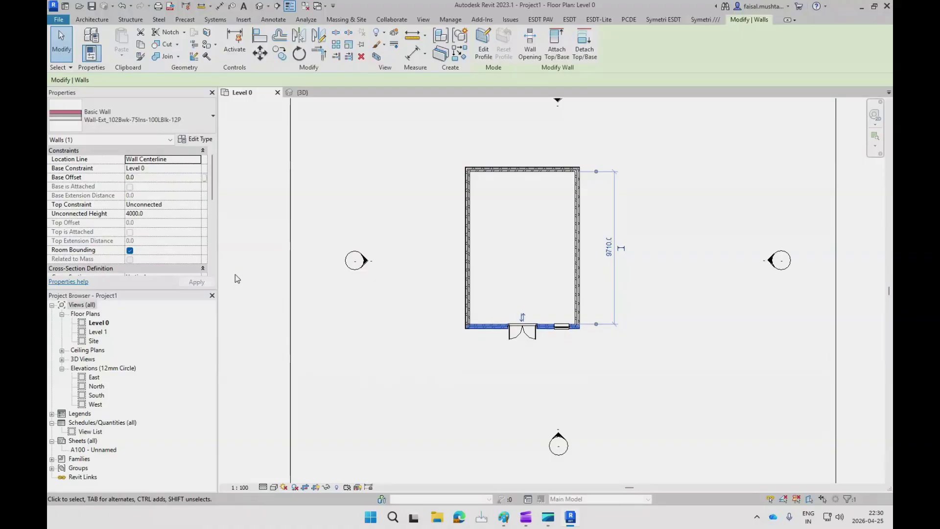
key(Up)
key(Up)
key(Up)
key(Up)
key(Up)
key(Up)
key(Up)
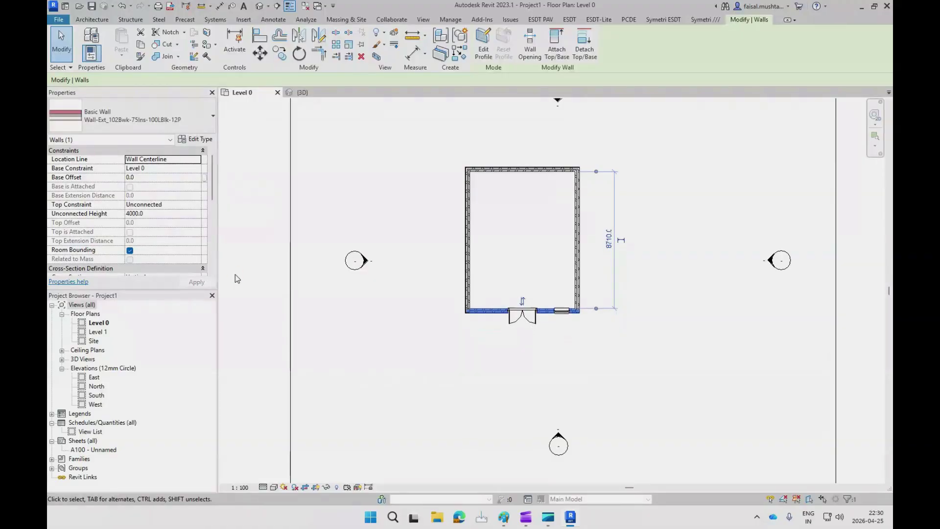
Step: Move the front wall further inward to a clear depth of about 8210 mm, checking its door and window, and deselect it
scroll(253, 309, up, 1)
scroll(578, 333, up, 2)
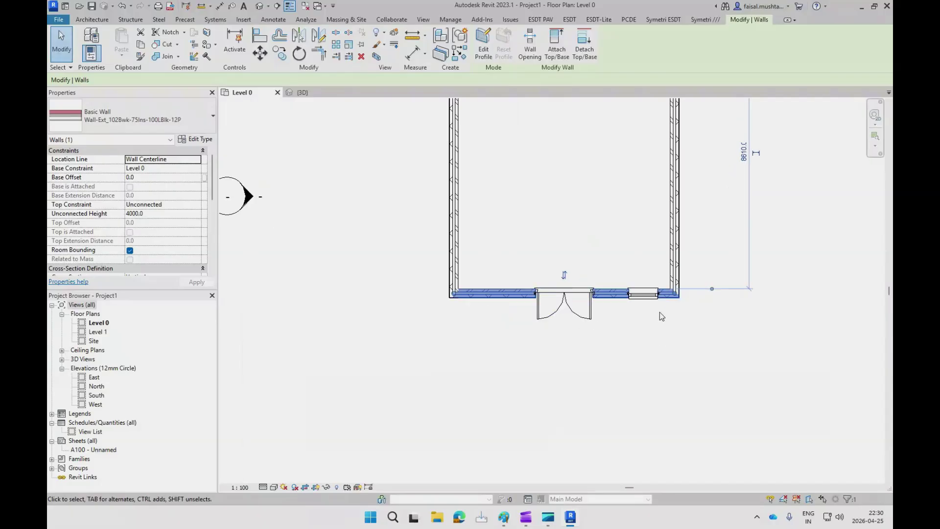
scroll(536, 365, down, 1)
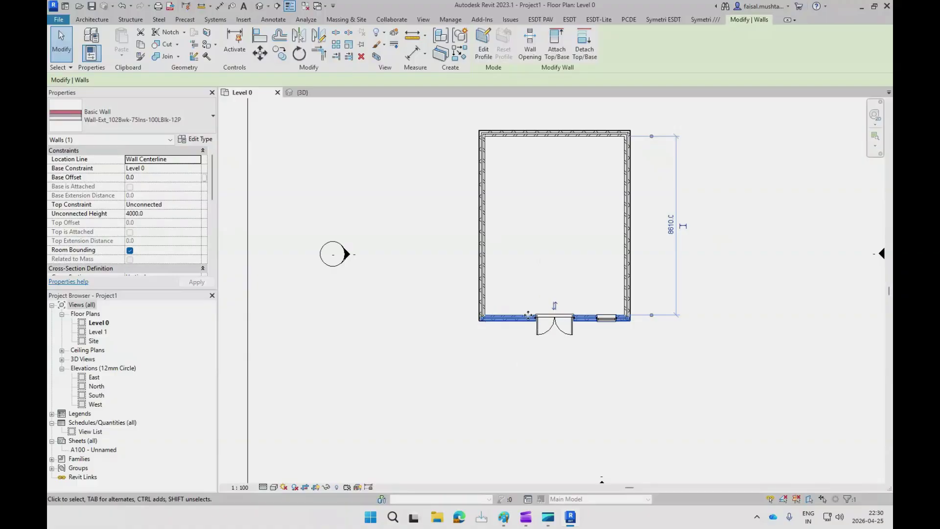
scroll(551, 341, up, 2)
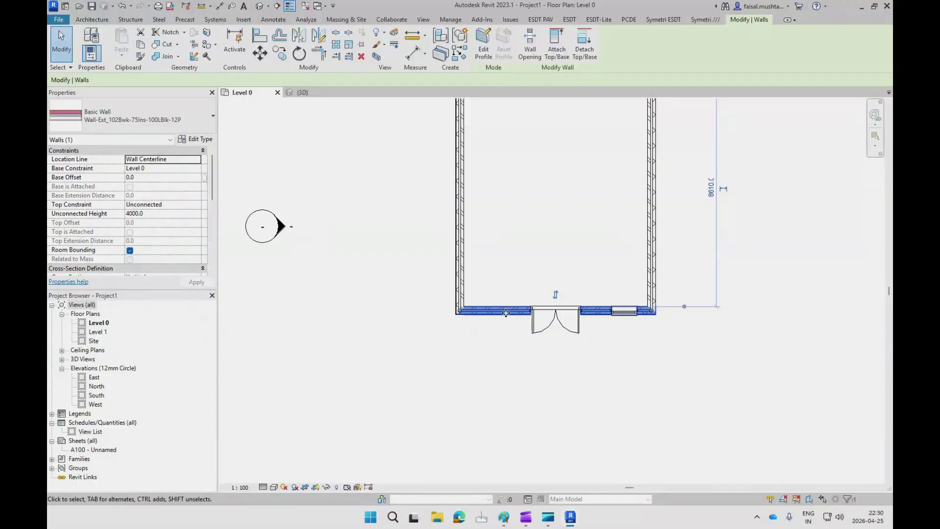
scroll(494, 352, down, 2)
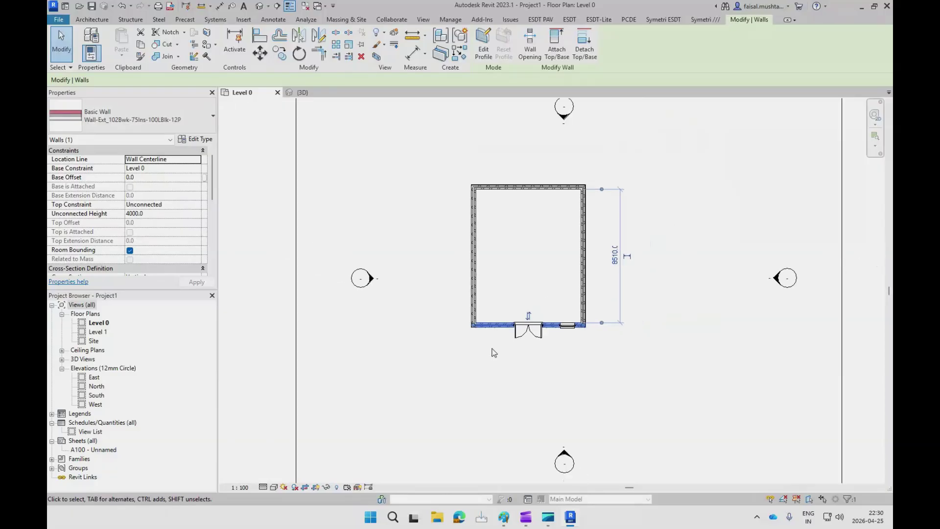
scroll(555, 338, up, 1)
scroll(555, 339, up, 1)
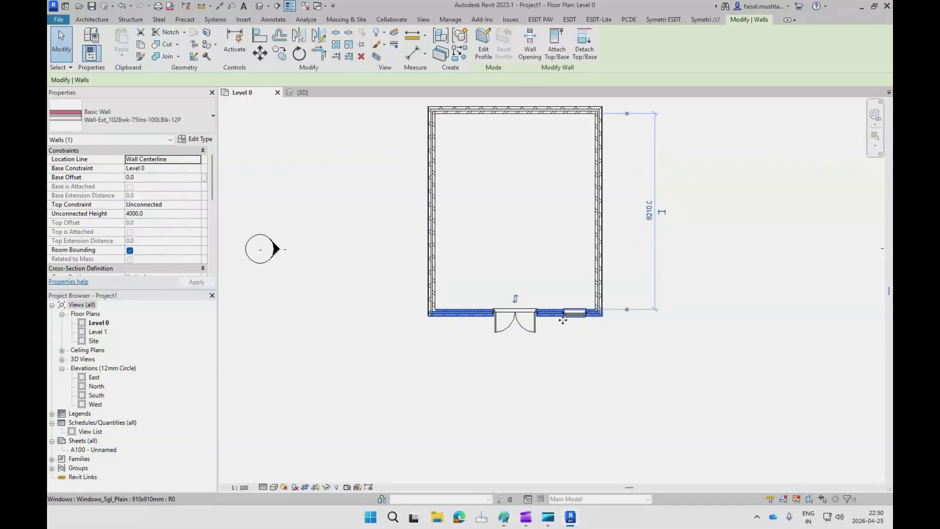
scroll(525, 388, down, 1)
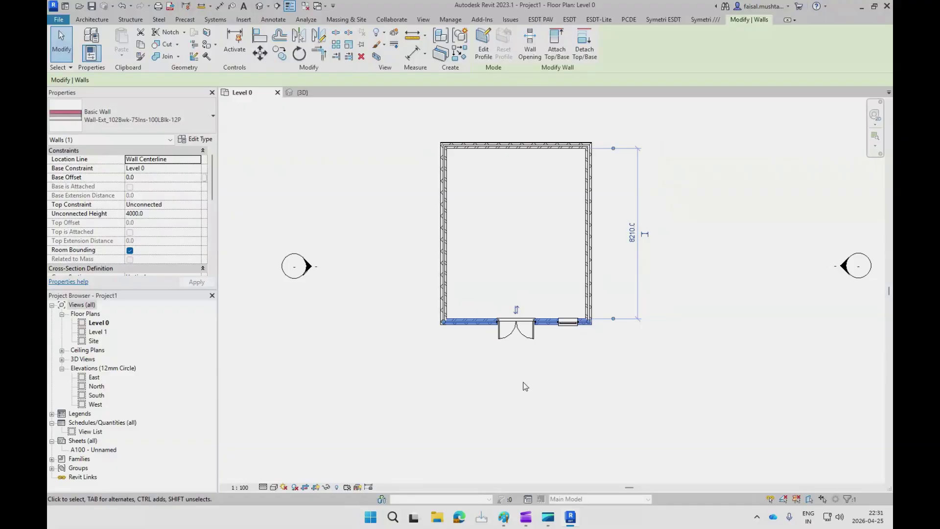
click(521, 386)
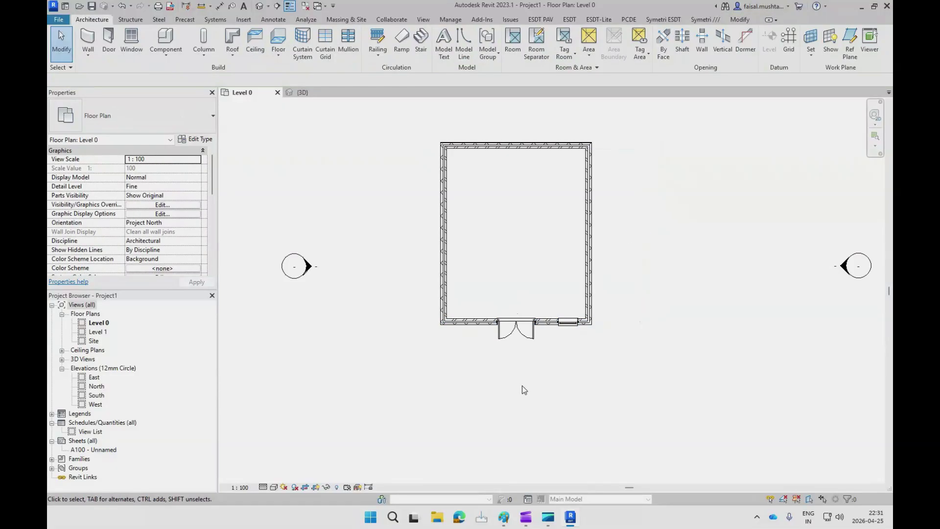
Step: Place another 1810x2110mm Doors_ExtDbl_Flush door midway along the room's left wall, 3200 mm from each end, and check both doors in 3D
click(525, 338)
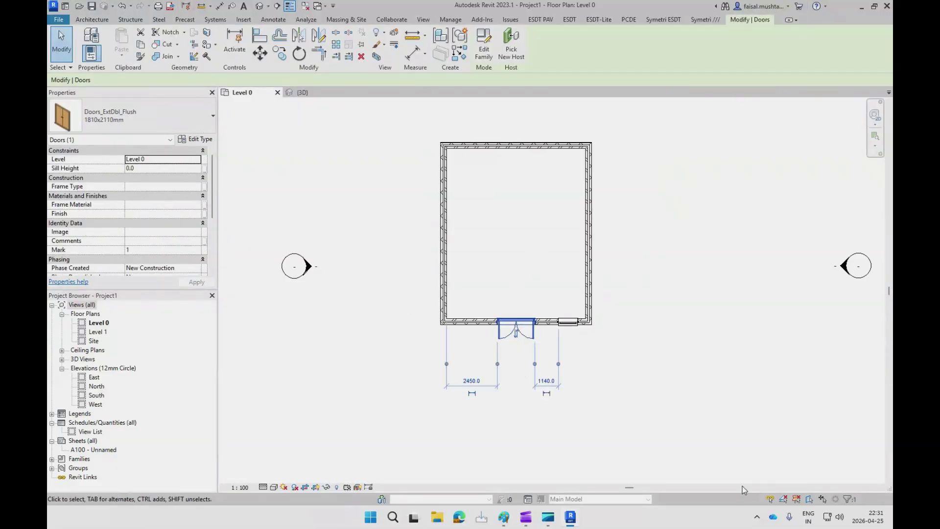
click(90, 20)
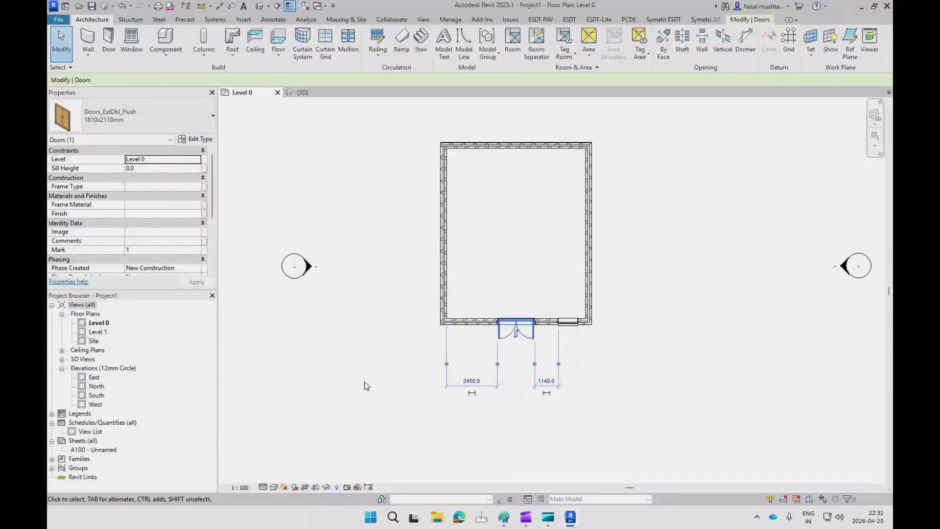
key(d)
key(r)
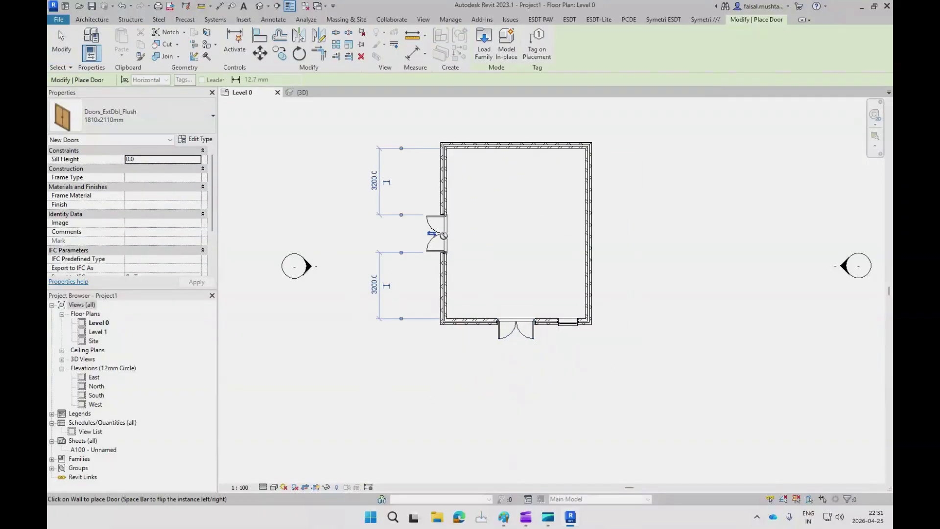
click(443, 234)
key(Escape)
key(Escape)
click(319, 95)
scroll(465, 248, down, 3)
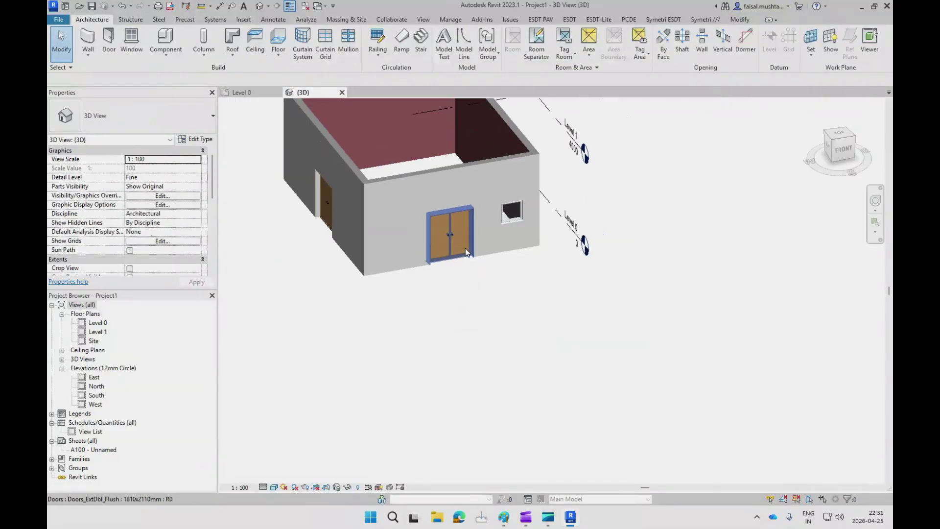
shift+middle_drag(465, 248, 481, 337)
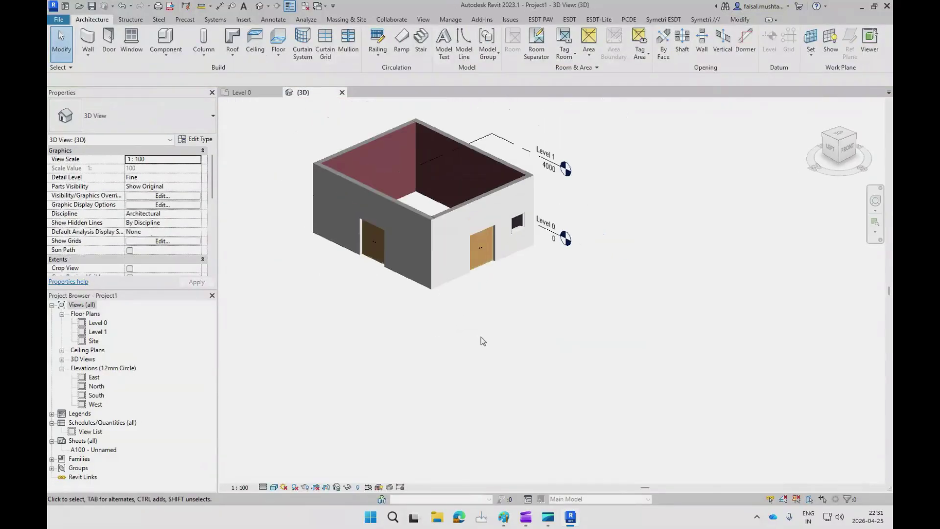
Step: Set the Rough Width of the front double door's type to 2500 mm, applying it to both doors
click(483, 262)
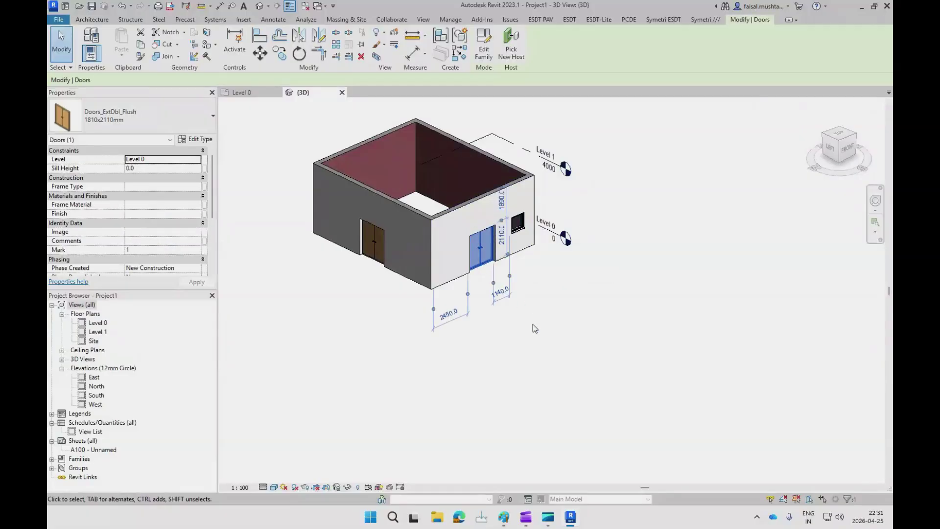
click(190, 140)
drag(284, 29, 202, 109)
scroll(251, 307, down, 1)
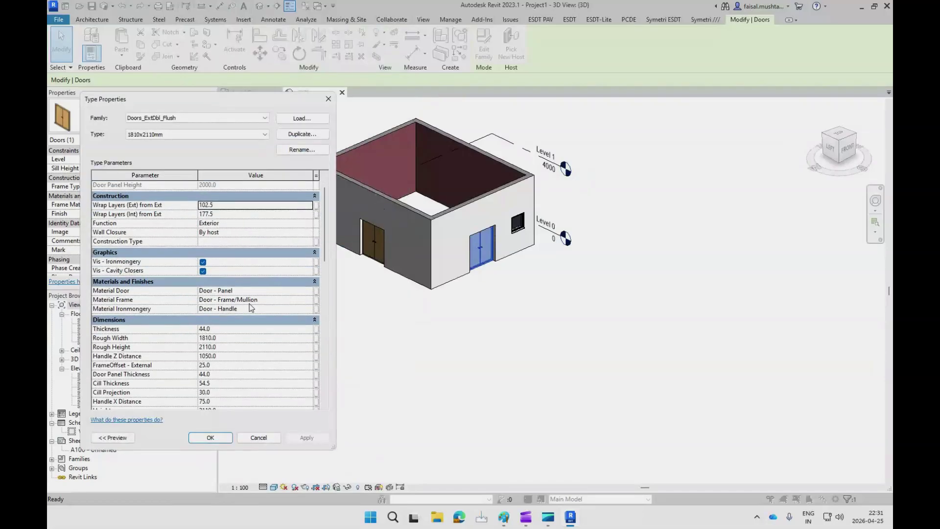
scroll(251, 308, down, 1)
scroll(245, 307, down, 1)
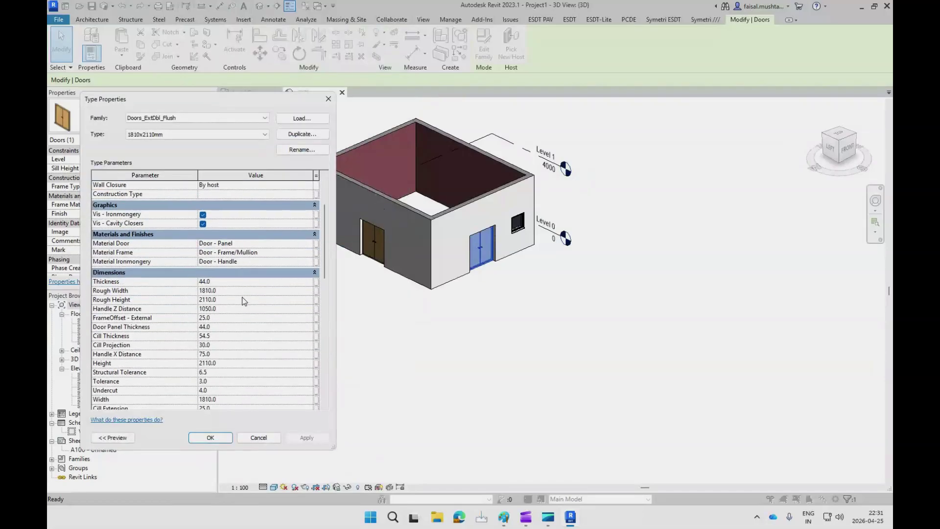
click(245, 292)
text(2500)
click(316, 440)
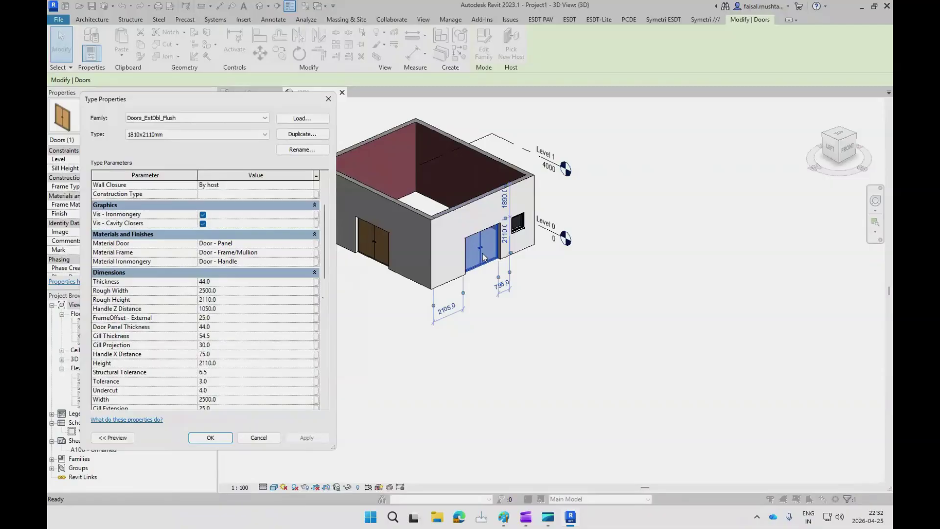
click(211, 438)
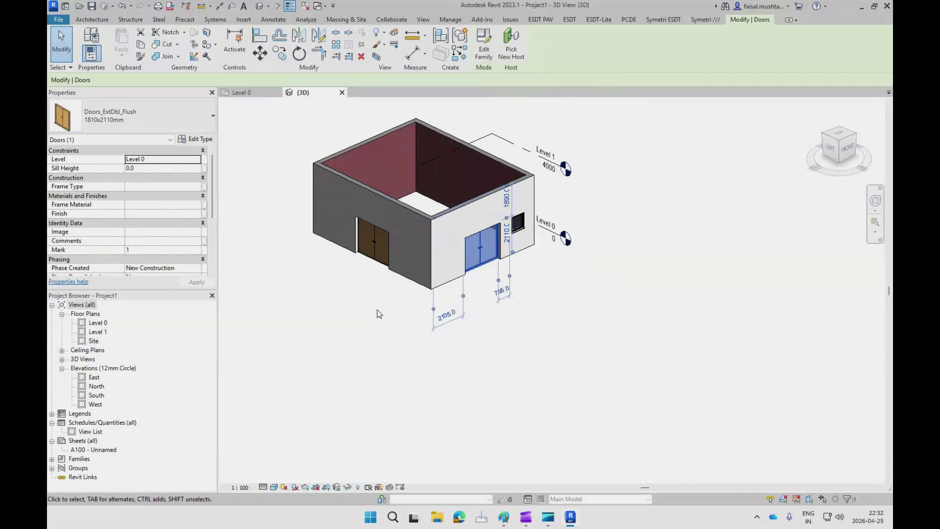
scroll(378, 342, down, 1)
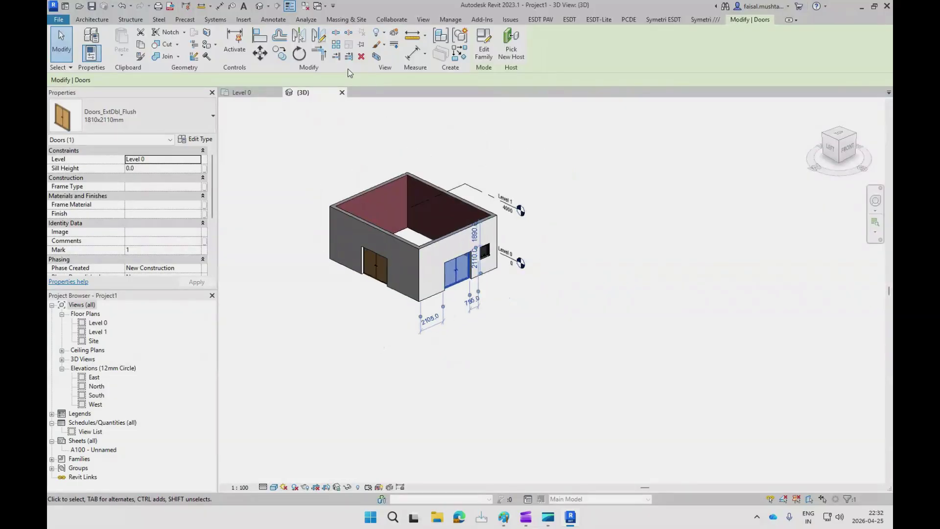
Step: In the Level 0 plan, set the distance between the front door and the window to 1000 mm and deselect the door
click(247, 92)
click(678, 241)
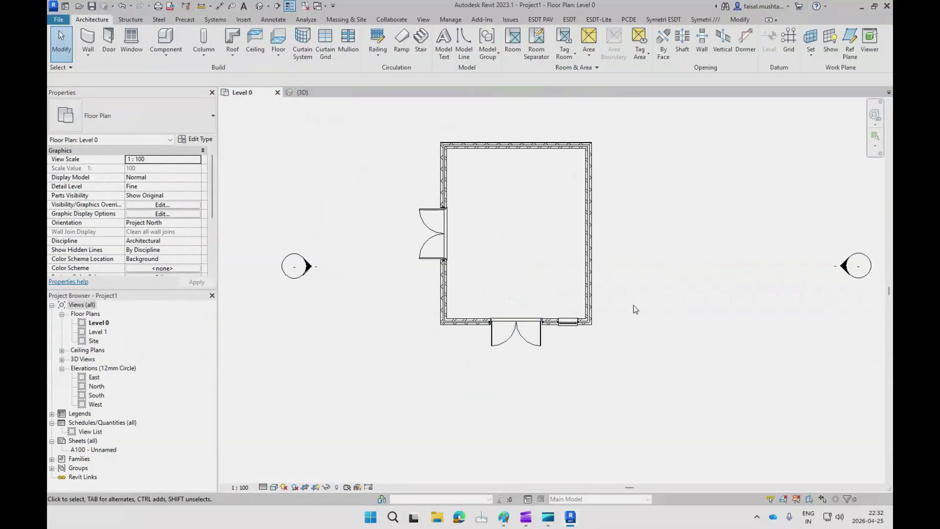
scroll(538, 339, up, 2)
click(513, 352)
scroll(508, 350, down, 2)
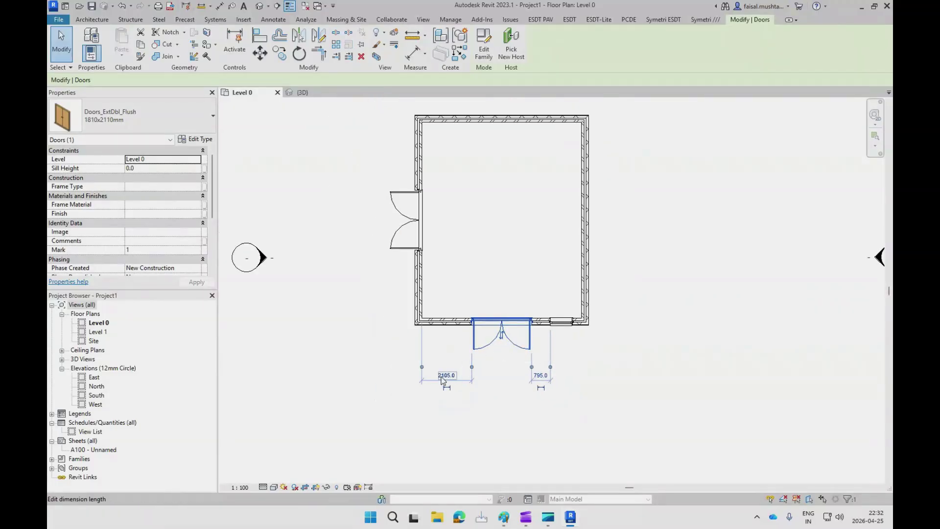
scroll(547, 382, up, 1)
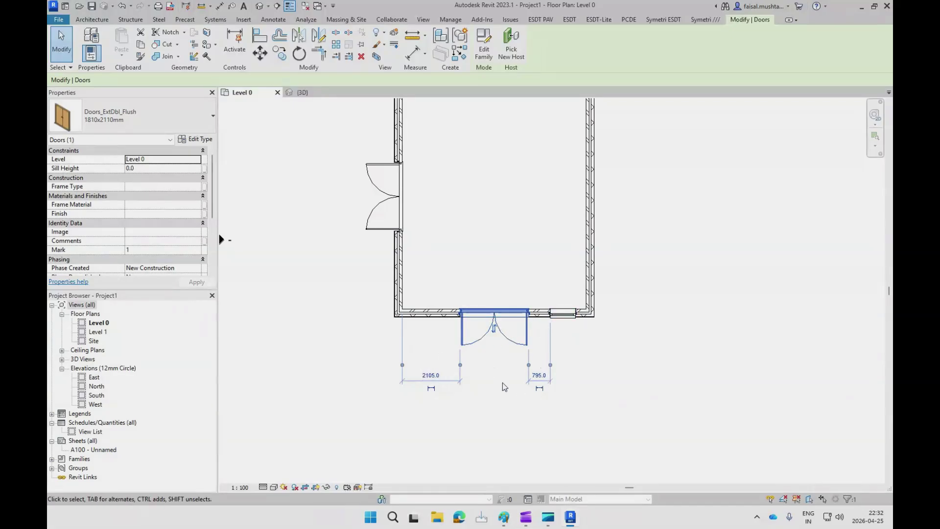
scroll(541, 389, up, 2)
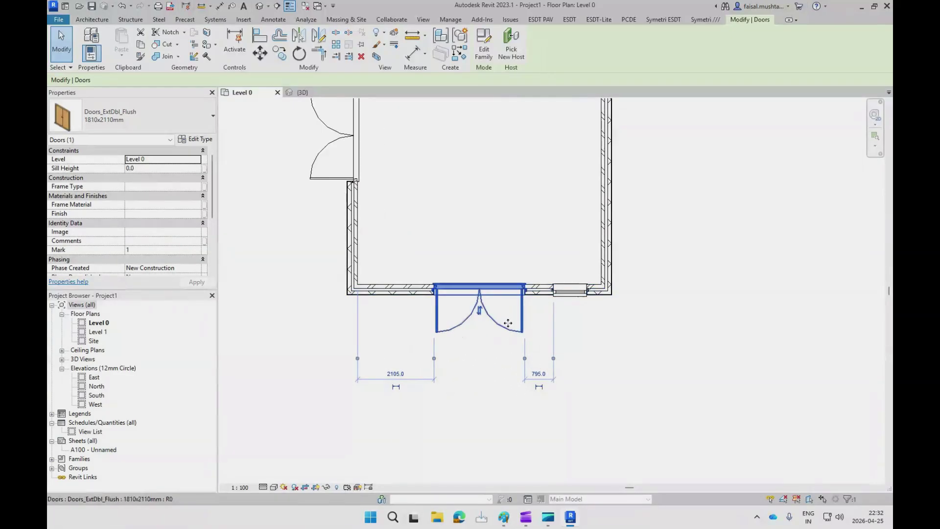
click(548, 376)
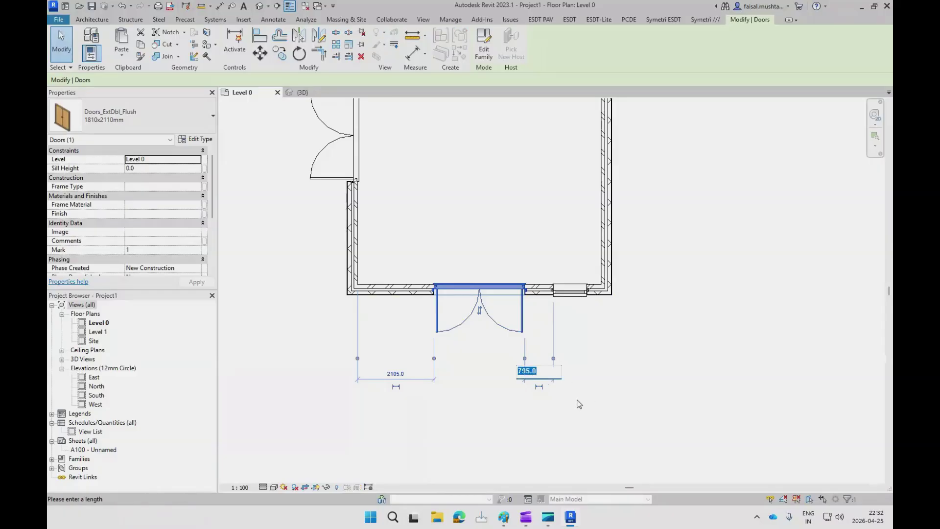
text(1000)
key(Return)
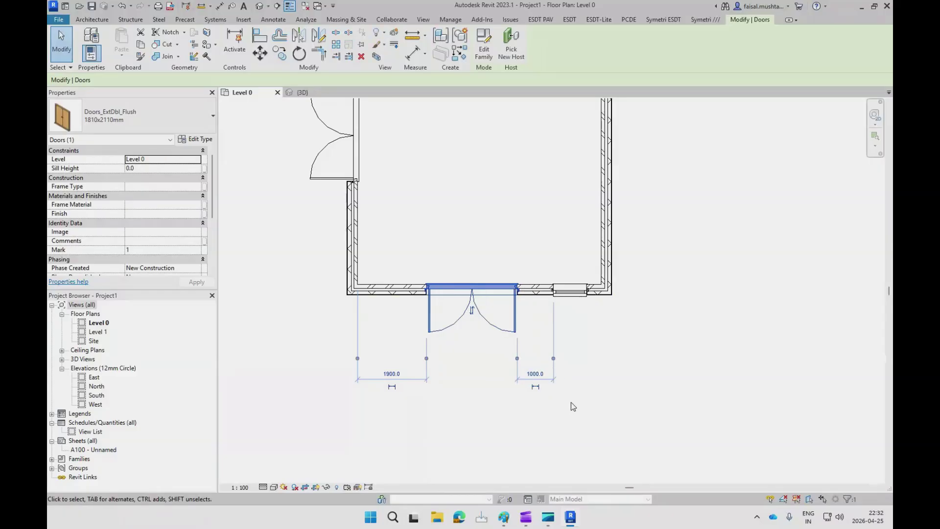
click(650, 375)
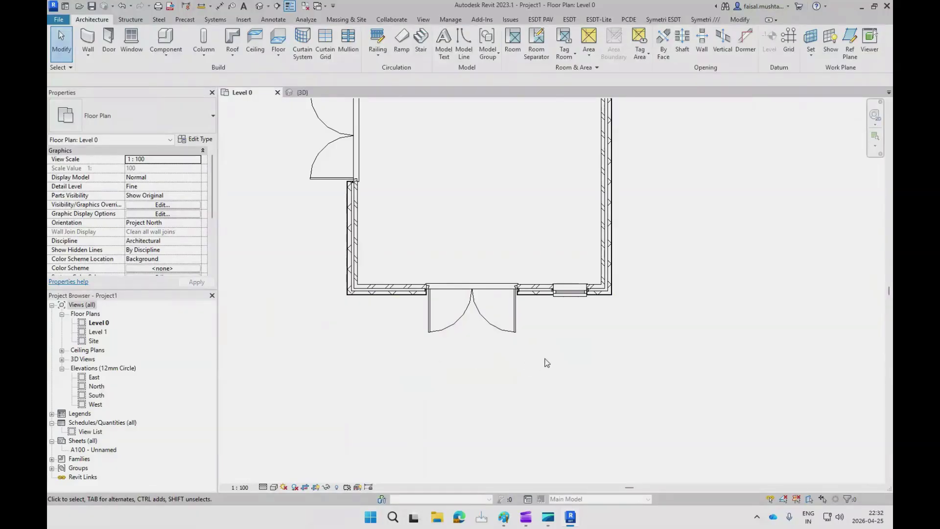
Step: Check the front door's spacing dimensions in plan, deselect it and switch to the Revit.png notes in Paint
click(505, 331)
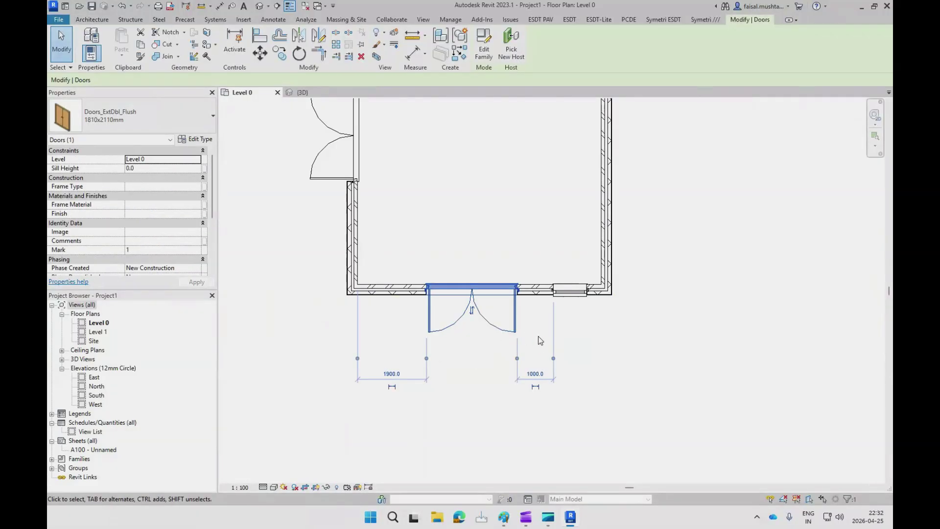
scroll(598, 359, down, 2)
click(602, 367)
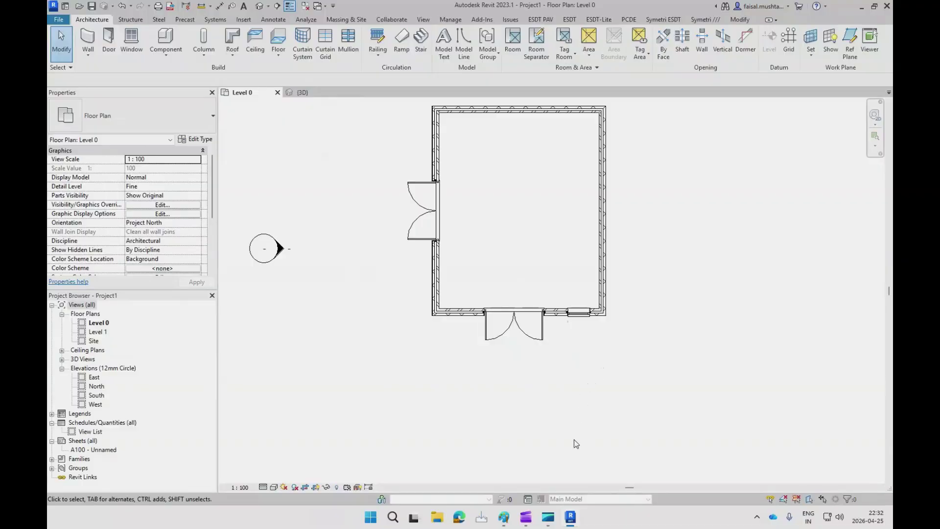
click(508, 520)
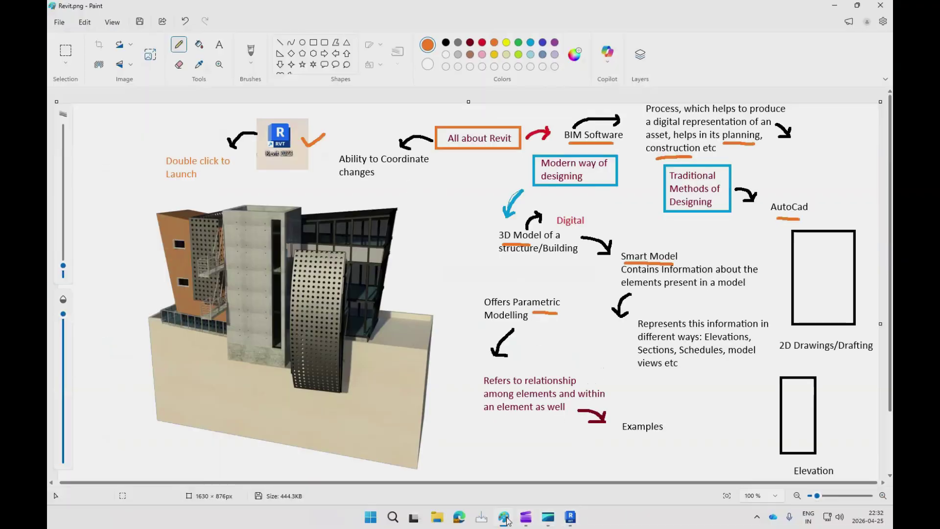